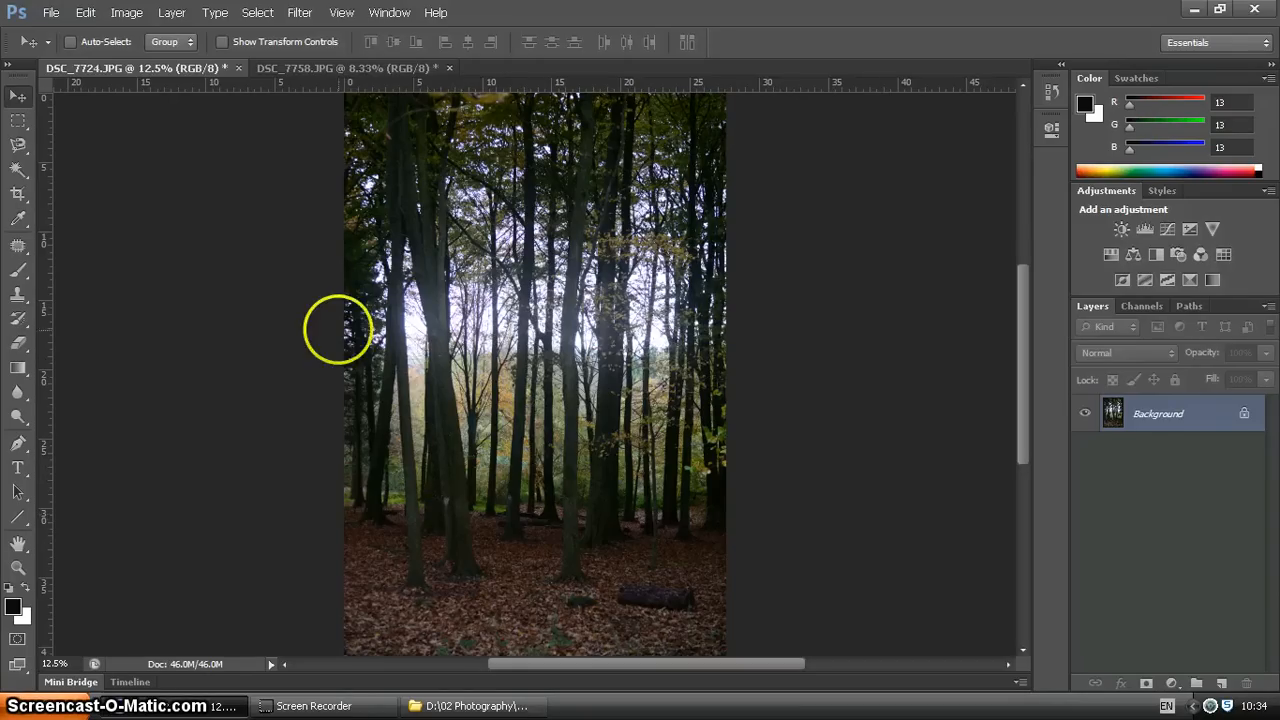
{"action": "left_click", "coordinate": [127, 13]}
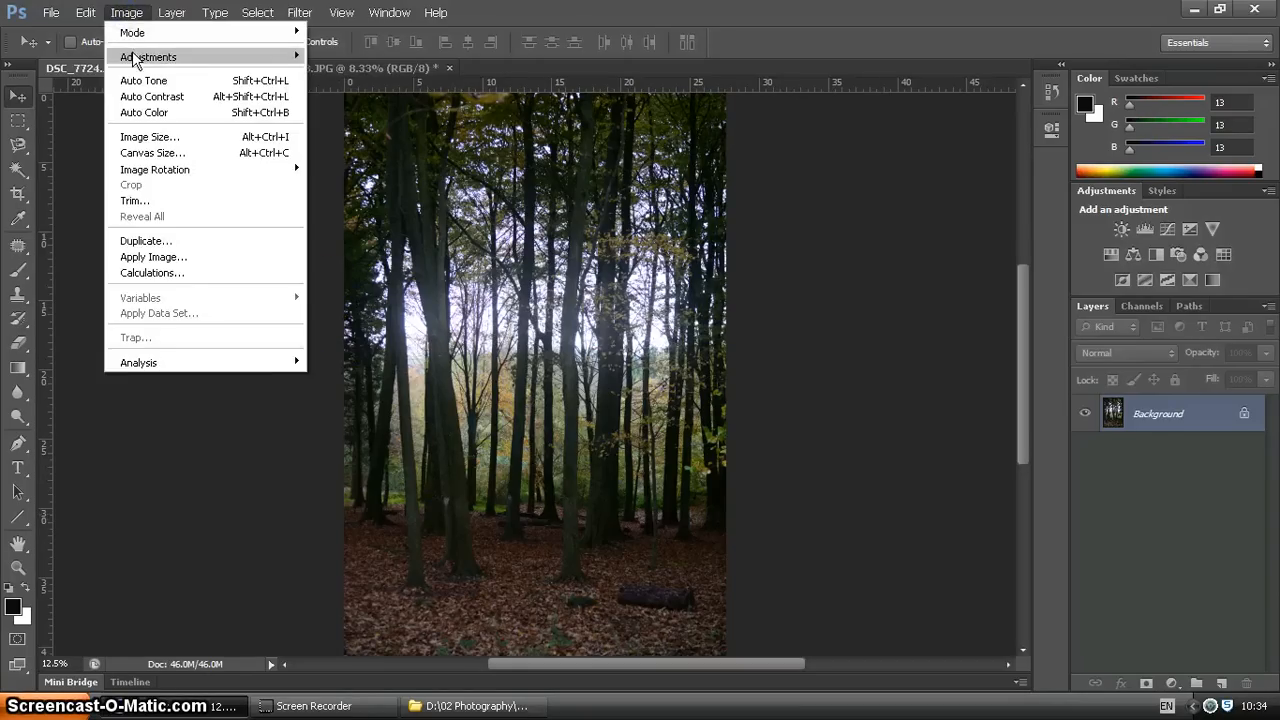
{"action": "mouse_move", "coordinate": [140, 56]}
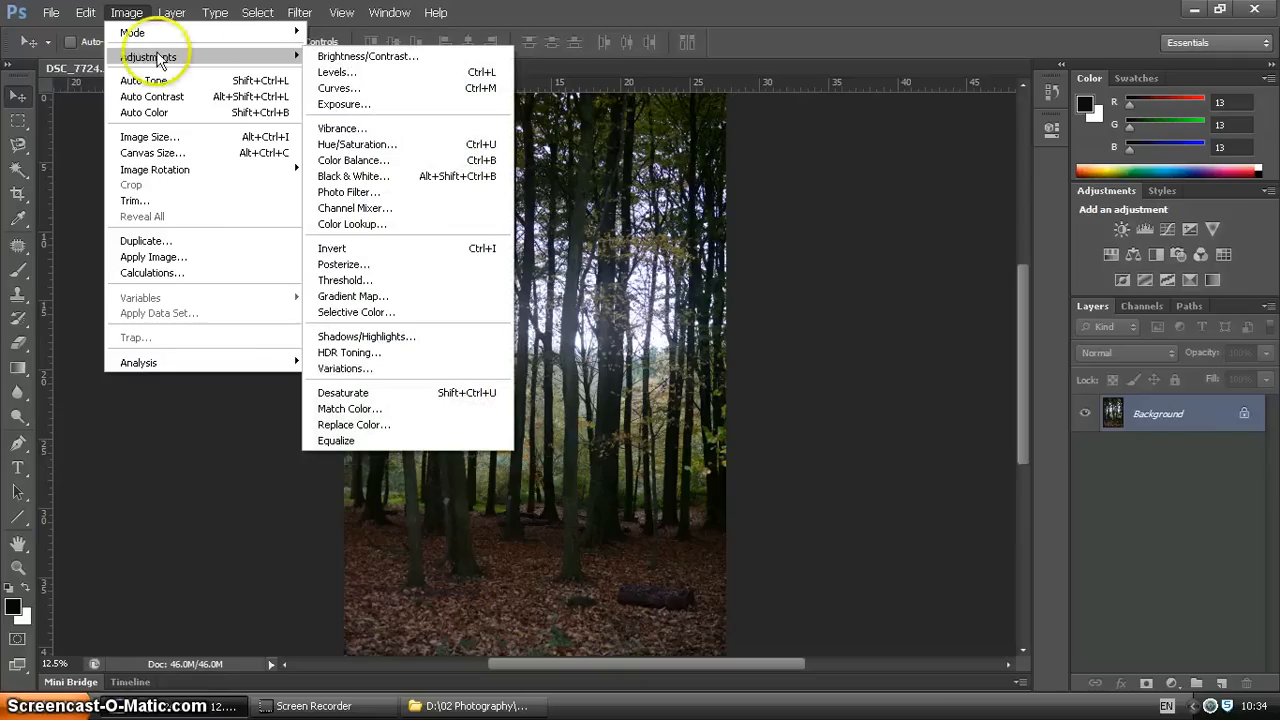
{"action": "left_click", "coordinate": [370, 76]}
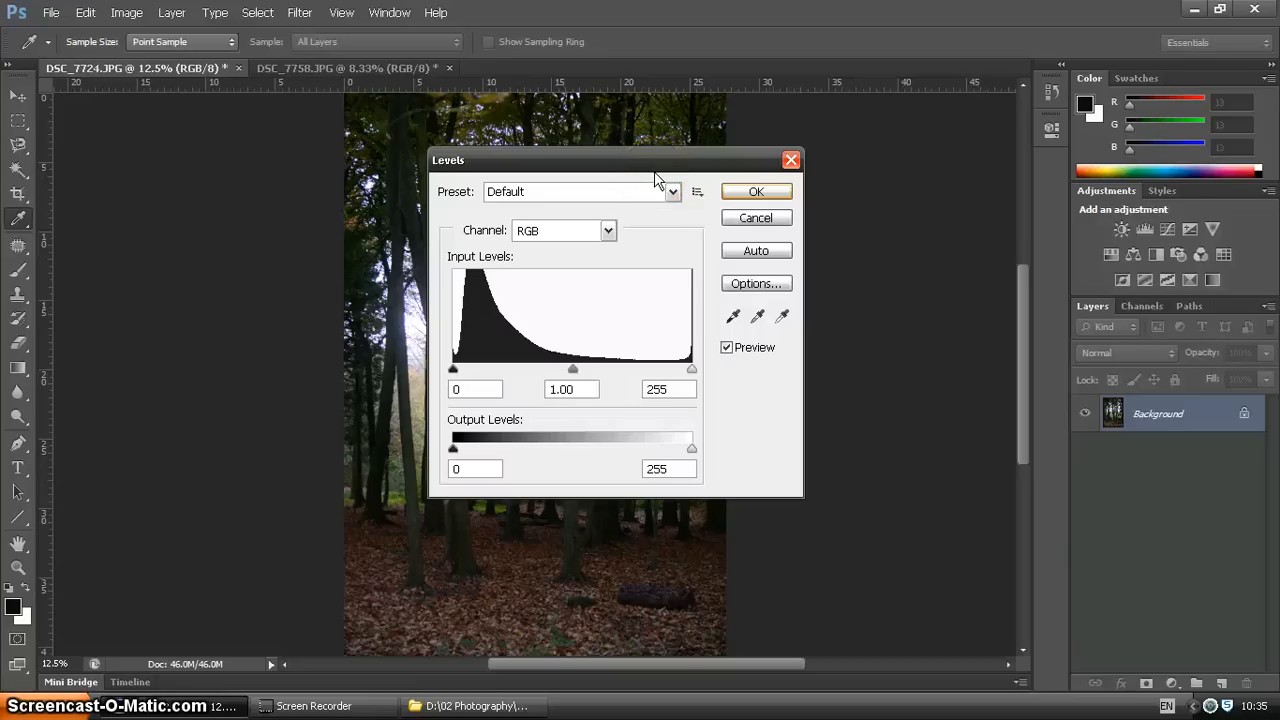
{"action": "left_click", "coordinate": [449, 369]}
{"action": "left_click_drag", "start_coordinate": [449, 369], "coordinate": [643, 369]}
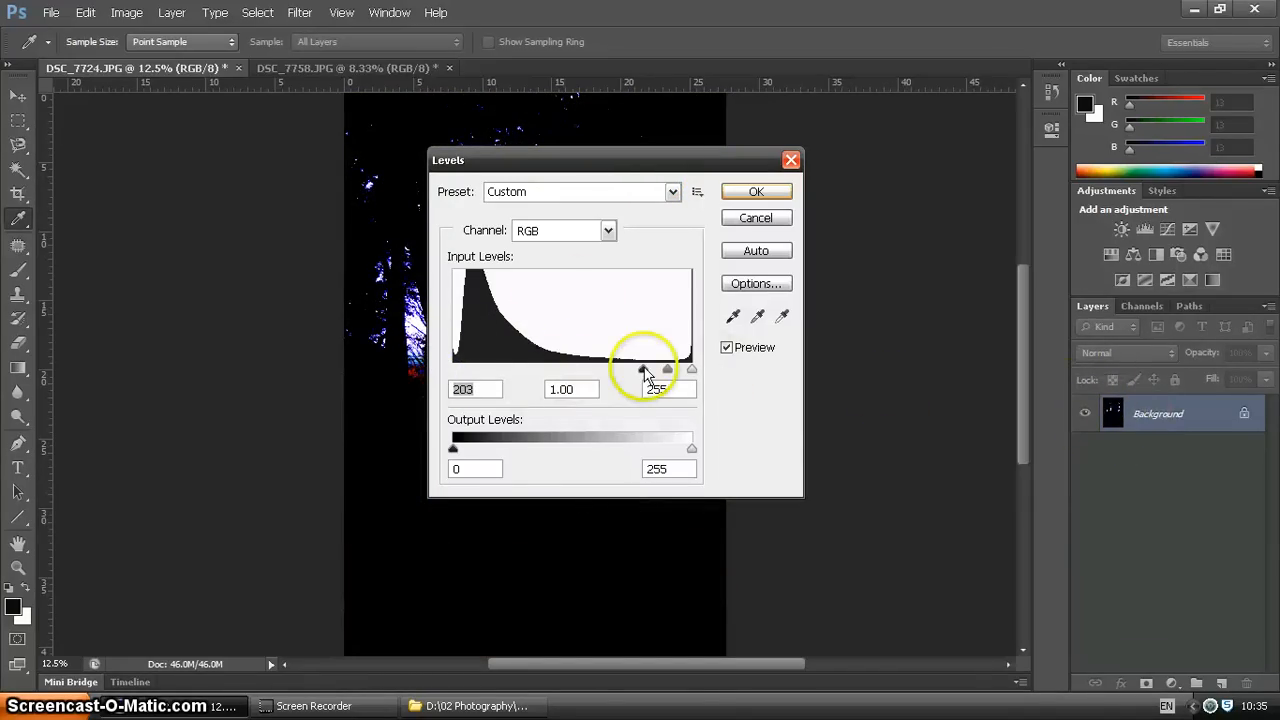
{"action": "left_click_drag", "start_coordinate": [643, 369], "coordinate": [453, 369]}
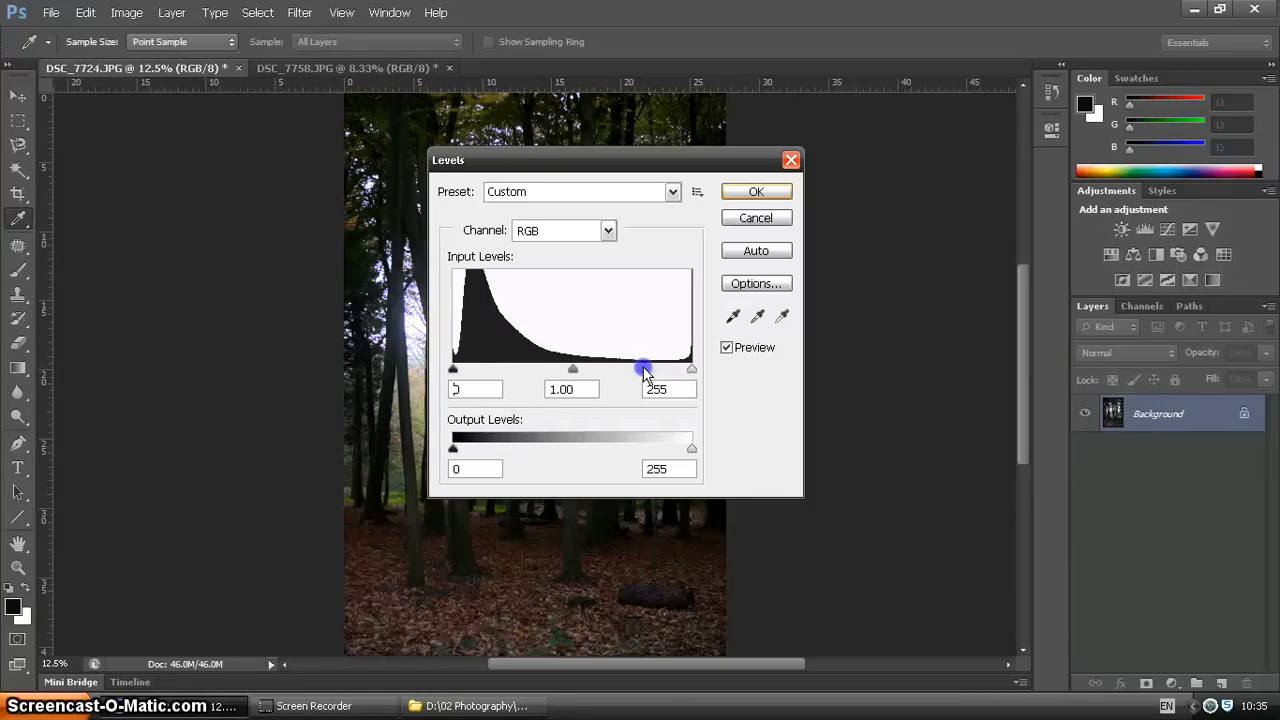
{"action": "left_click", "coordinate": [748, 218]}
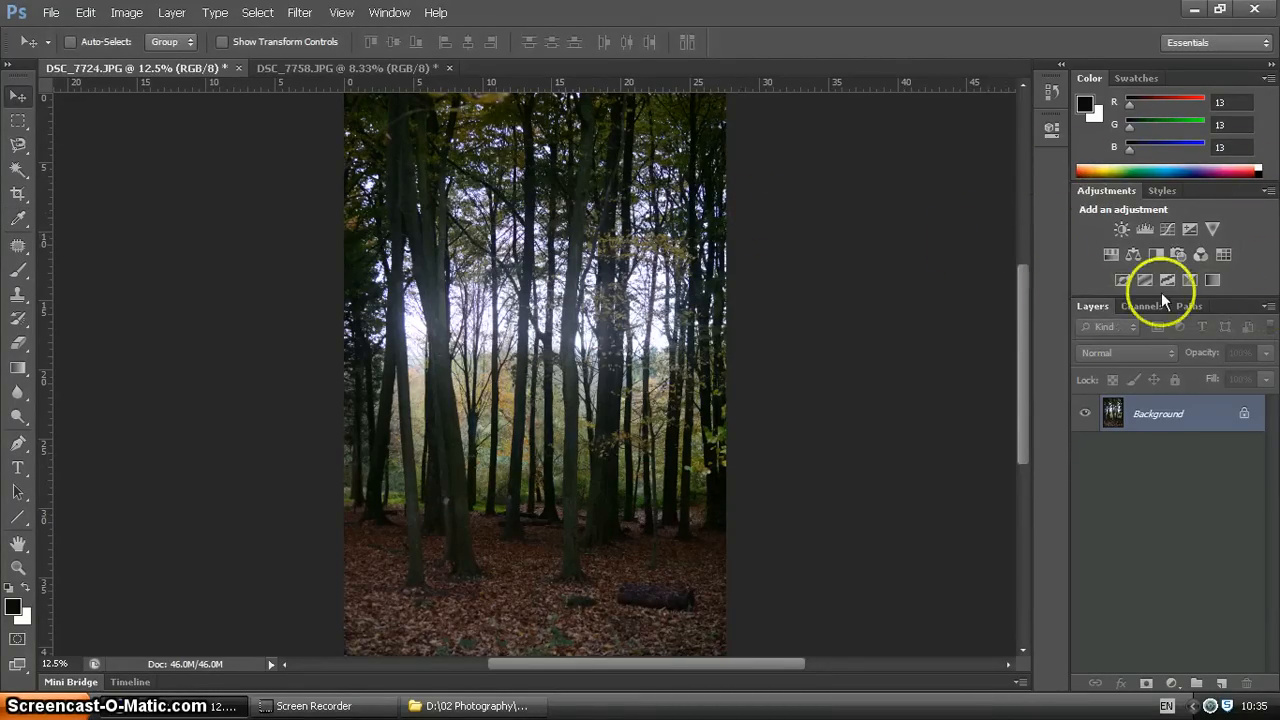
- Add a Levels adjustment layer to the forest photo, keep its channel on RGB, and toggle the layer's visibility off and on
{"action": "left_click", "coordinate": [1144, 227]}
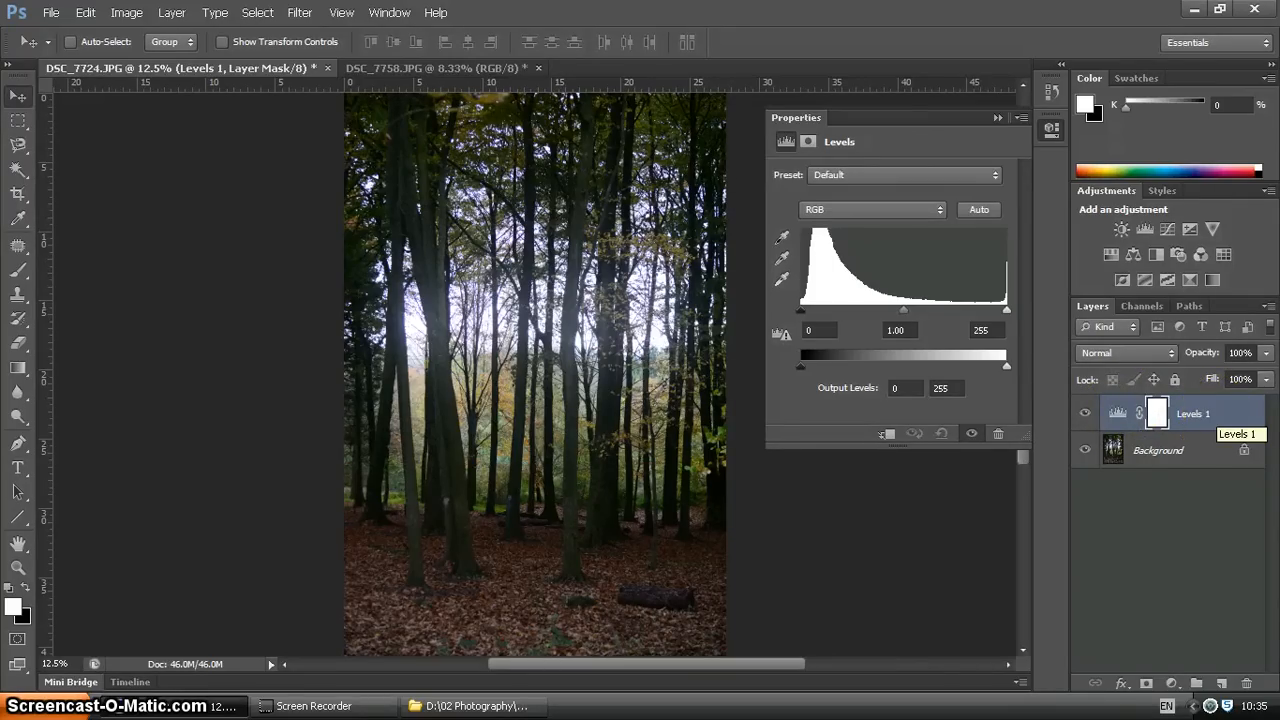
{"action": "left_click", "coordinate": [1084, 412]}
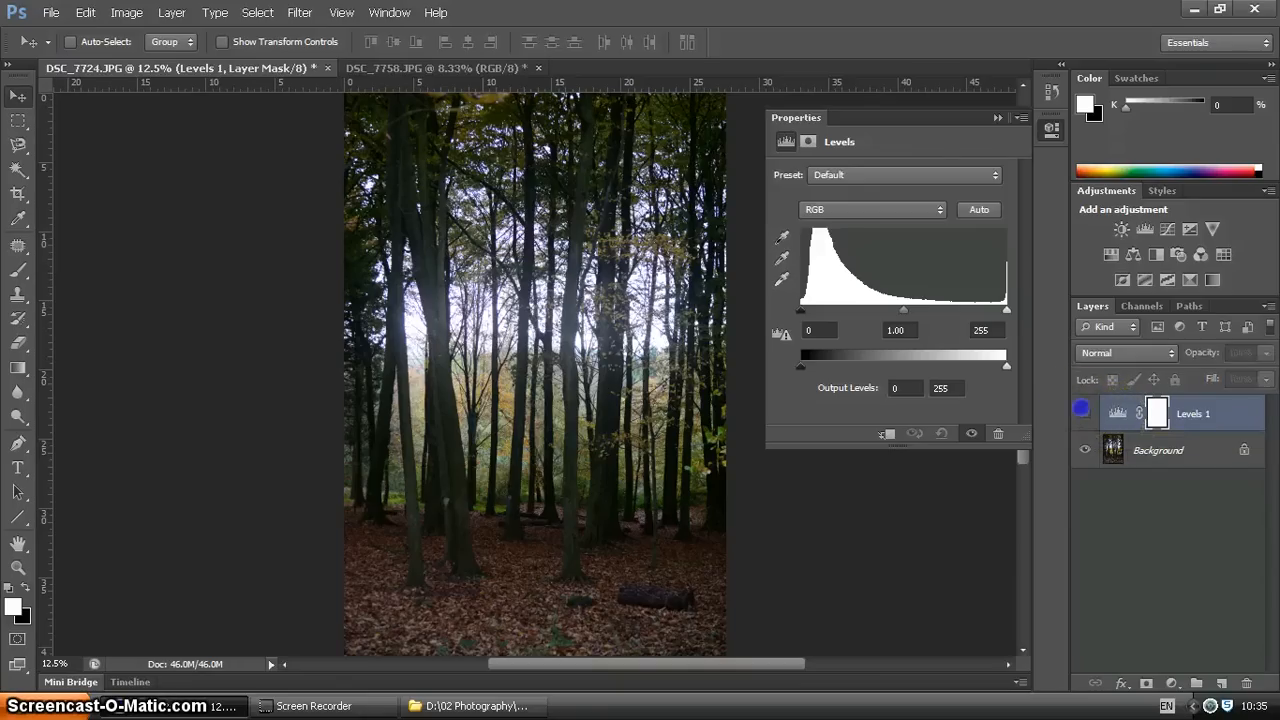
{"action": "left_click", "coordinate": [1085, 412]}
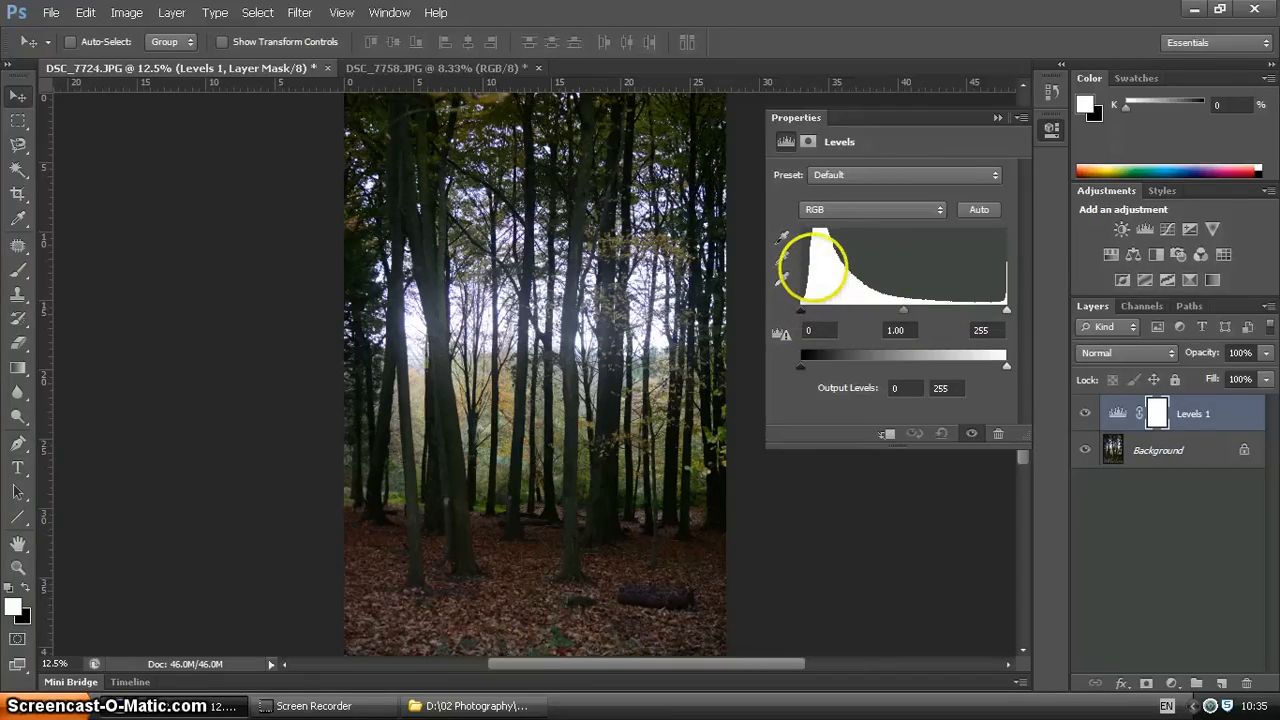
{"action": "left_click", "coordinate": [782, 279]}
{"action": "left_click", "coordinate": [782, 279]}
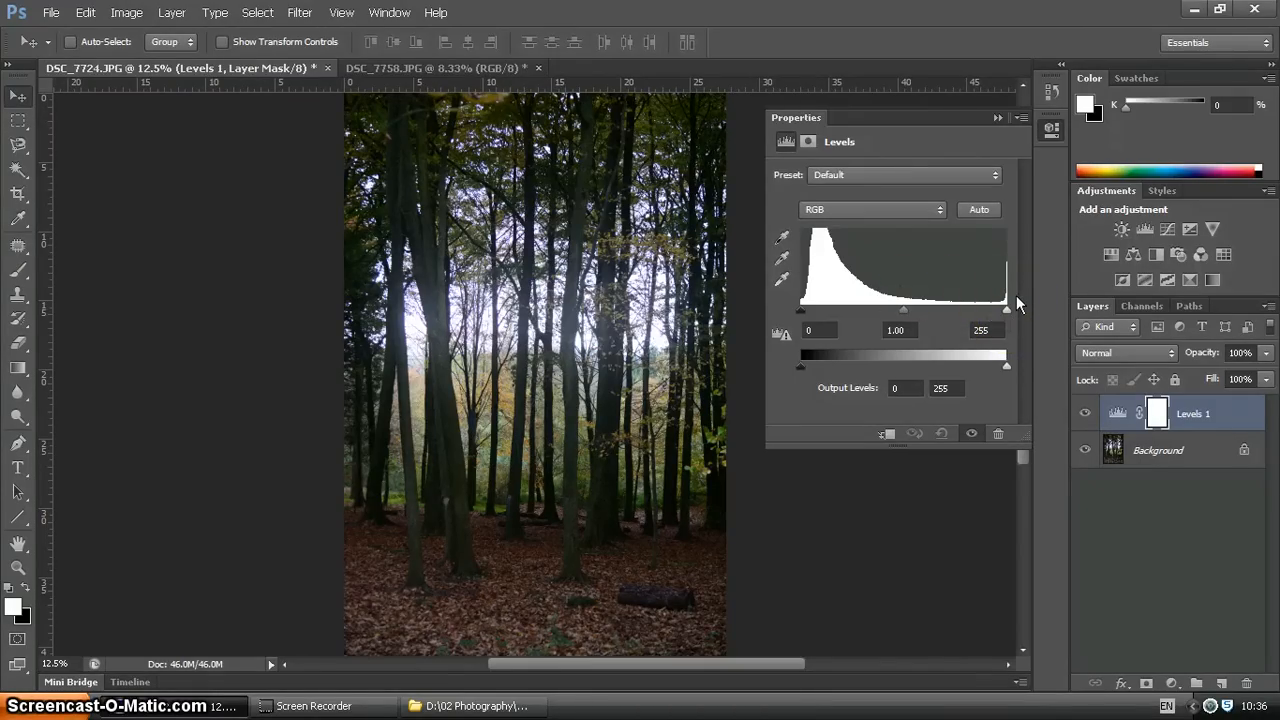
{"action": "left_click", "coordinate": [936, 210]}
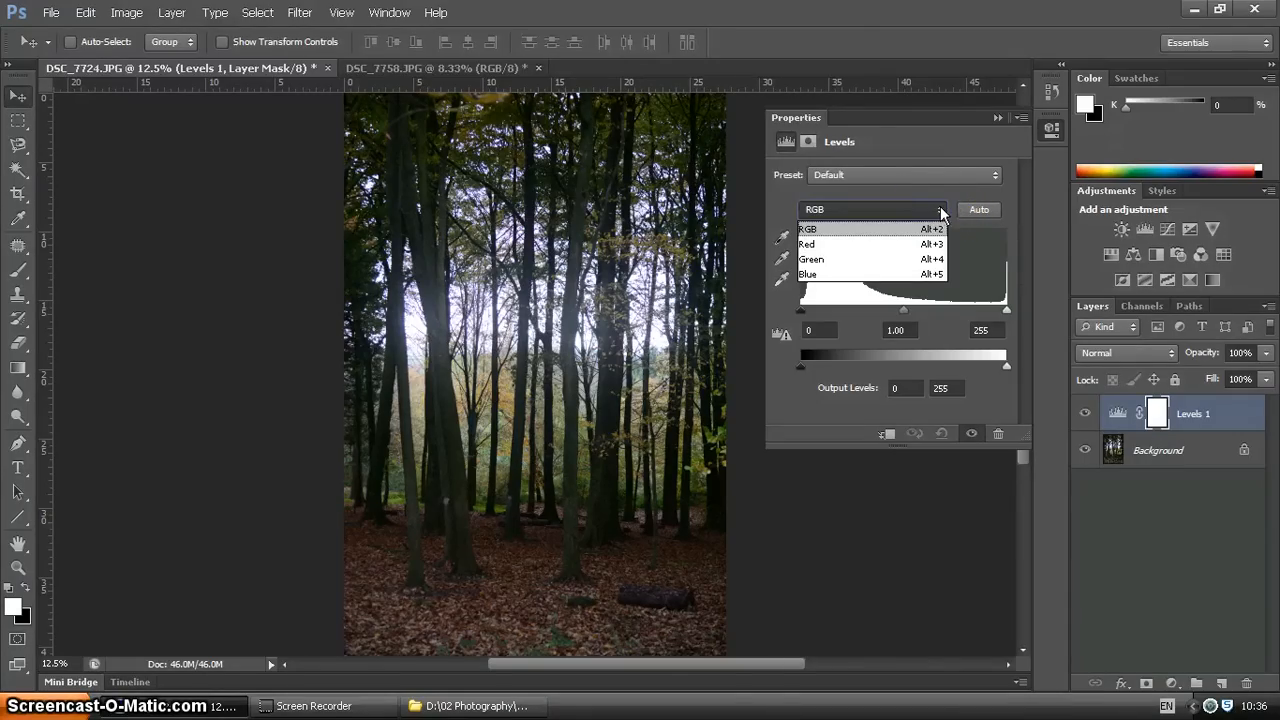
{"action": "left_click", "coordinate": [832, 233]}
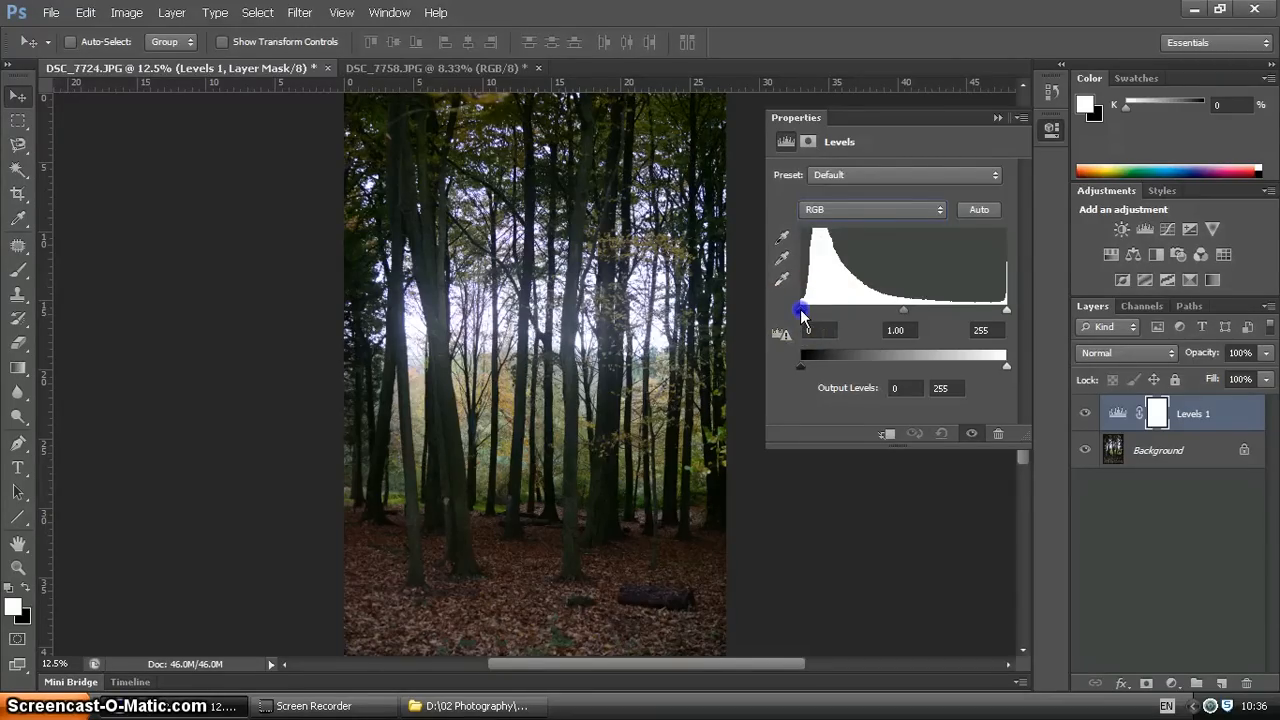
- Try out the black and white input levels on the forest photo, lowering the white input to 110 and resetting it to 201
{"action": "mouse_move", "coordinate": [810, 310]}
{"action": "left_mouse_down"}
{"action": "mouse_move", "coordinate": [830, 310]}
{"action": "mouse_move", "coordinate": [779, 312]}
{"action": "left_mouse_up"}
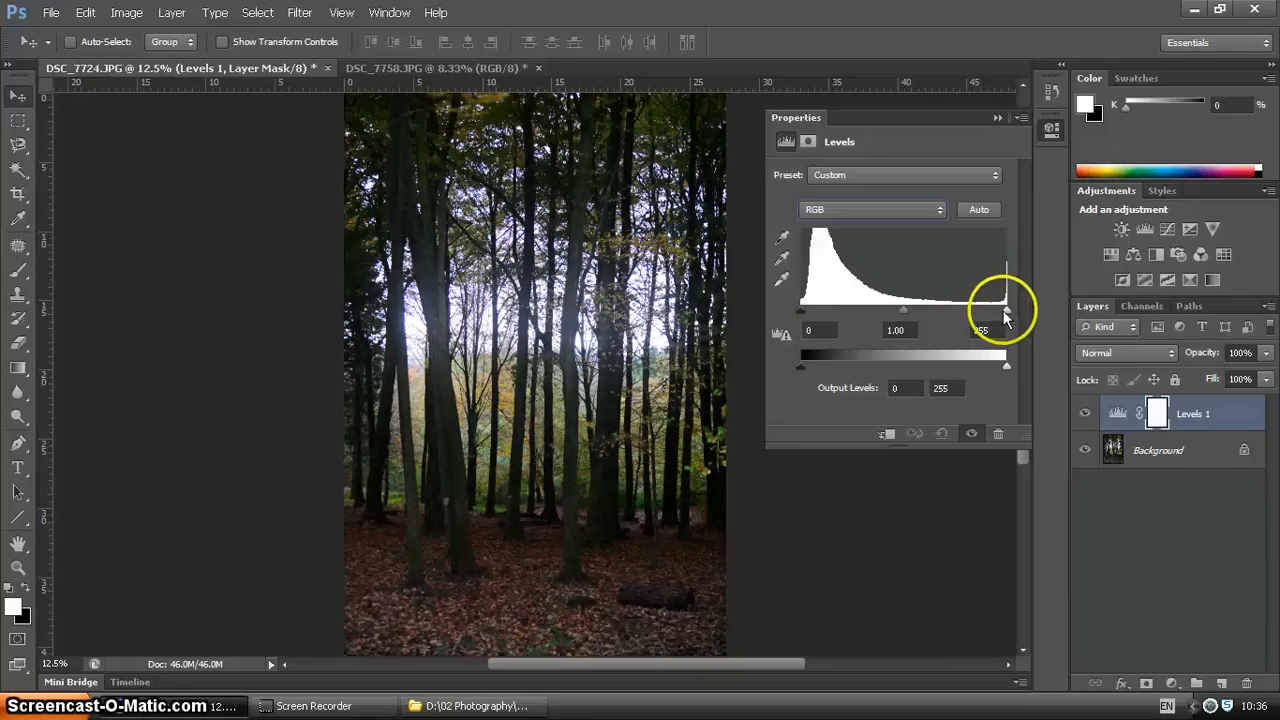
{"action": "left_click_drag", "start_coordinate": [1004, 310], "coordinate": [891, 308]}
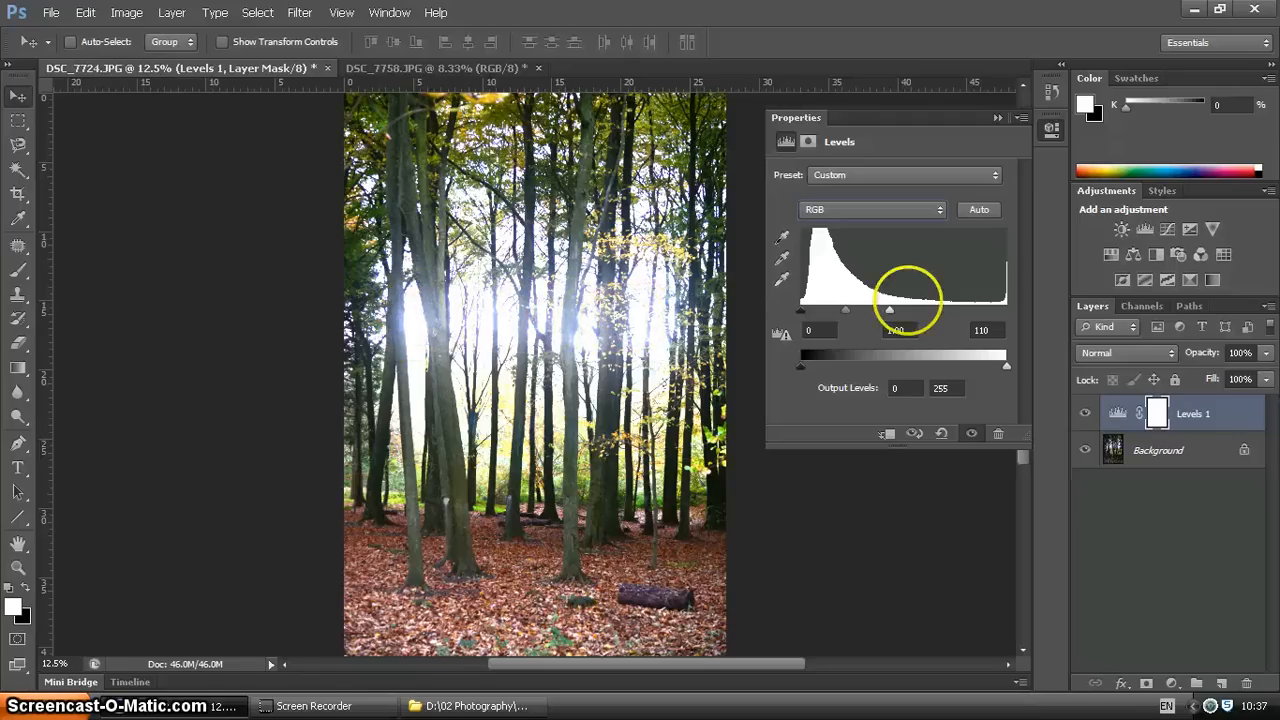
{"action": "left_click_drag", "start_coordinate": [890, 314], "coordinate": [1006, 314]}
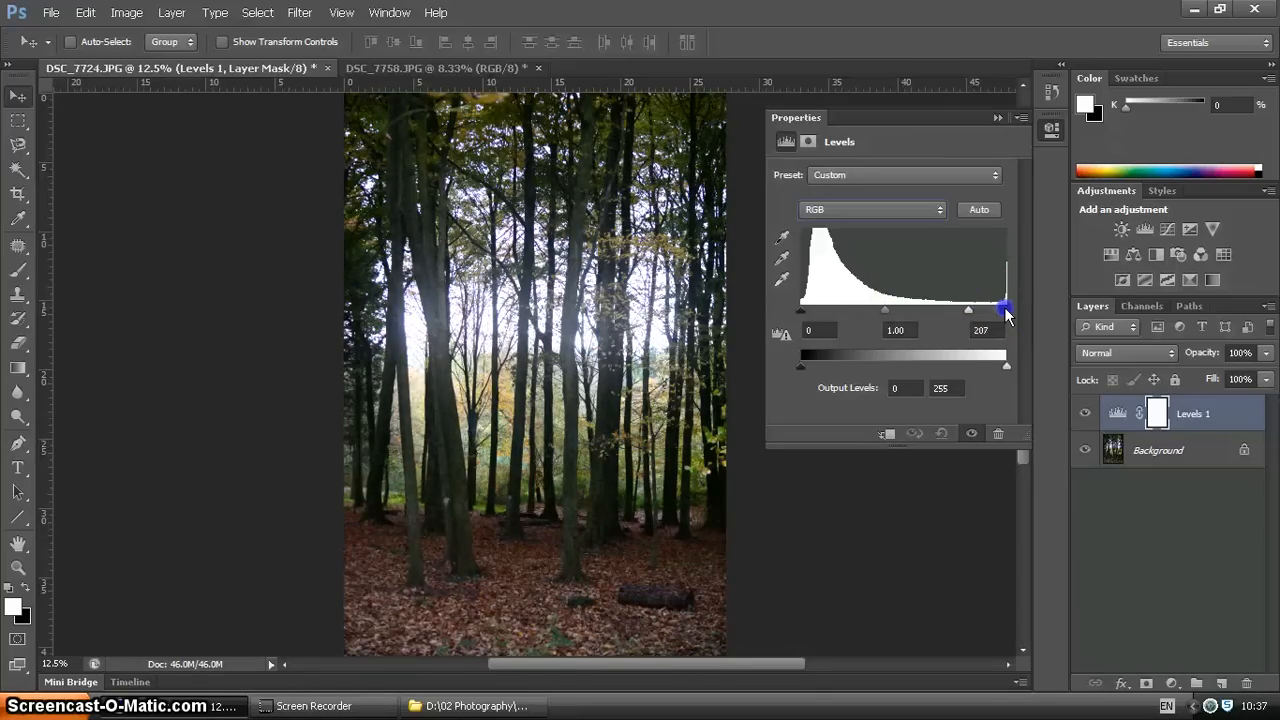
{"action": "left_click_drag", "start_coordinate": [881, 311], "coordinate": [883, 313]}
{"action": "left_click", "coordinate": [967, 313]}
- Apply the automatic Levels correction to the forest photo and collapse the adjustment's properties
{"action": "left_click", "coordinate": [978, 210]}
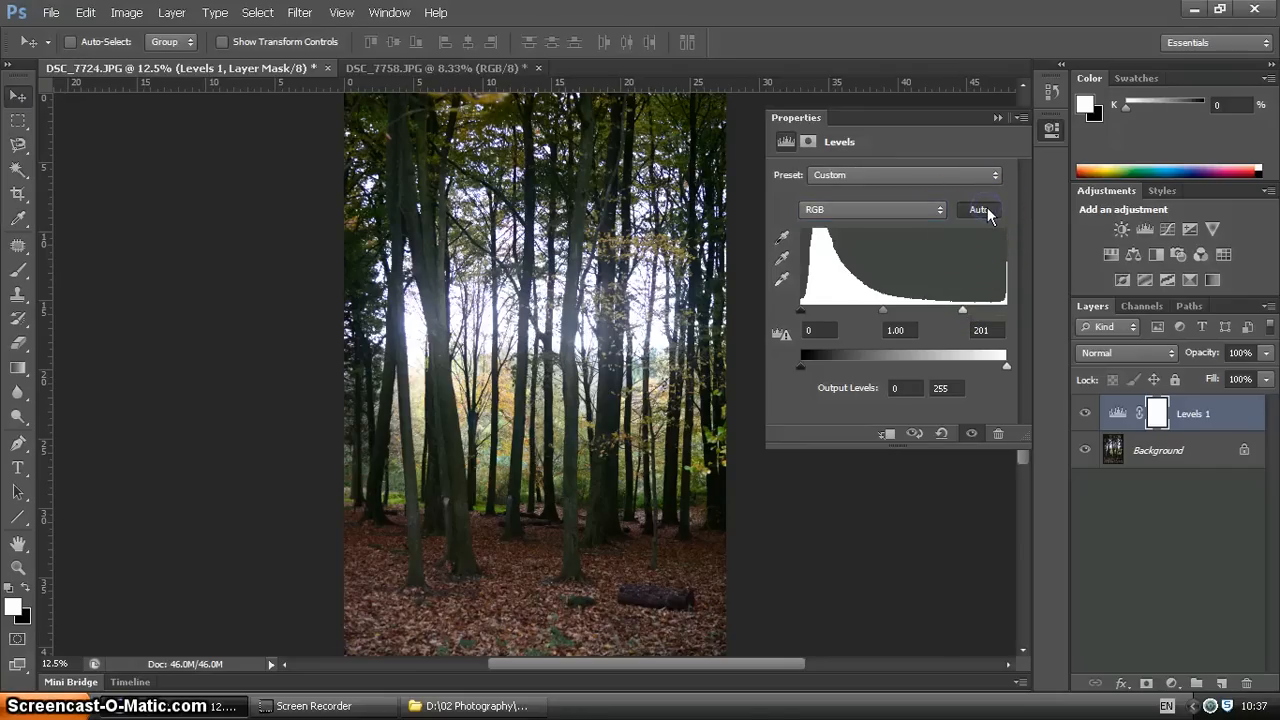
{"action": "left_click", "coordinate": [988, 215]}
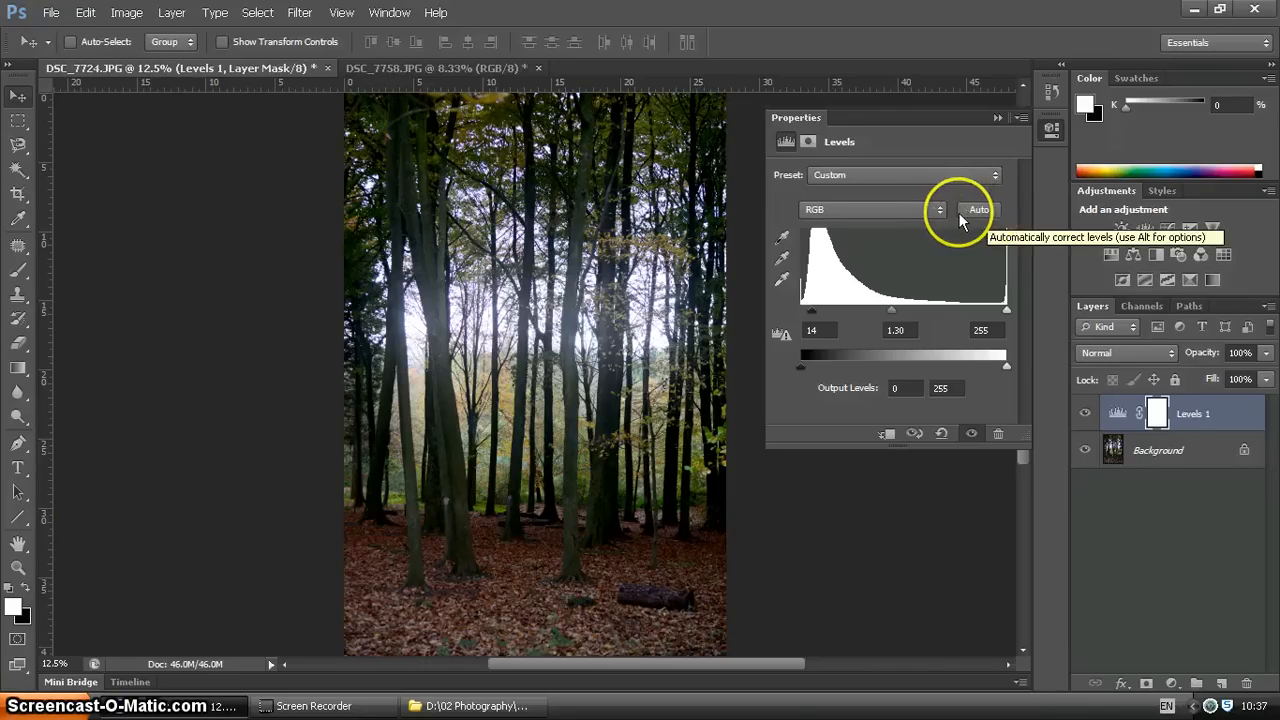
{"action": "left_click", "coordinate": [783, 240]}
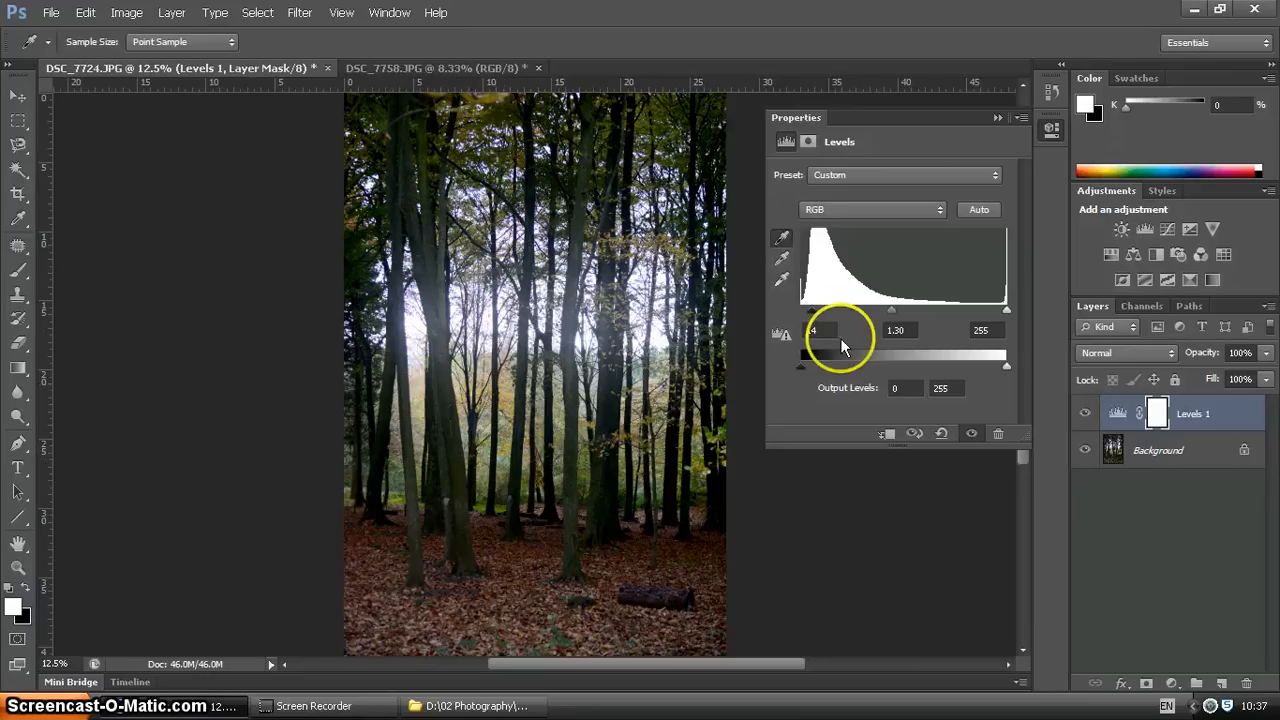
{"action": "left_click", "coordinate": [783, 258]}
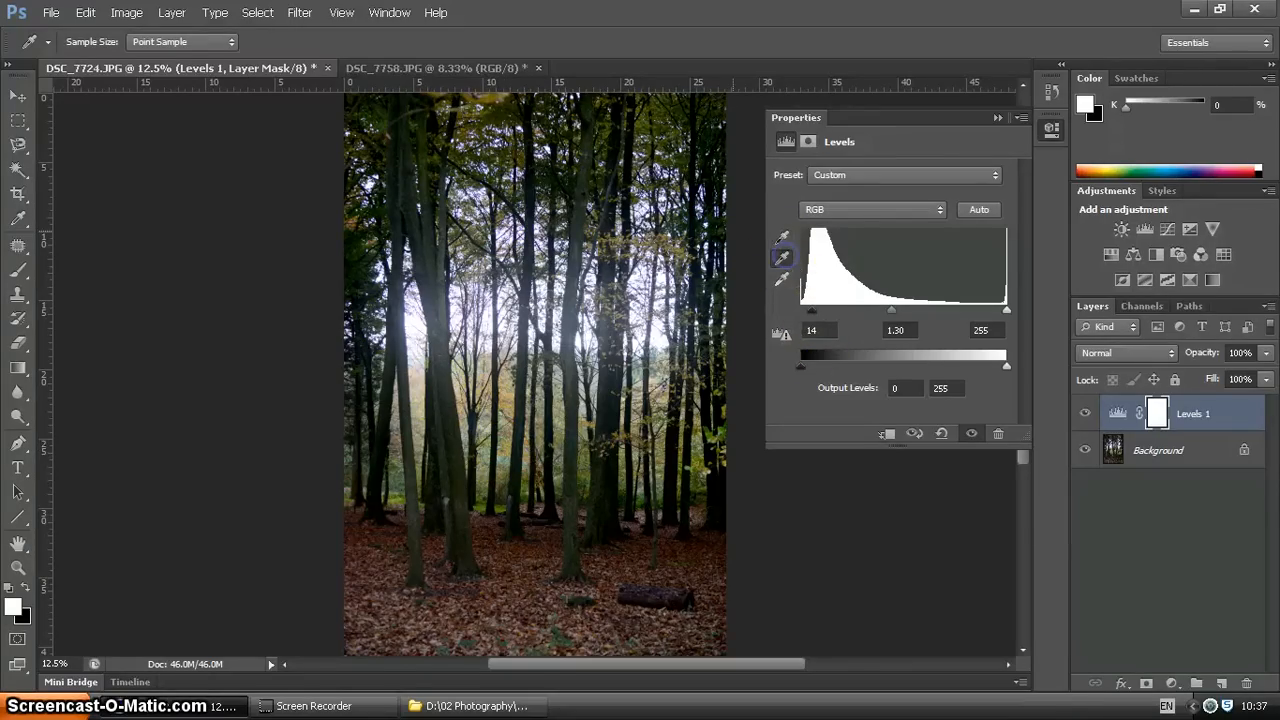
{"action": "left_click", "coordinate": [784, 281]}
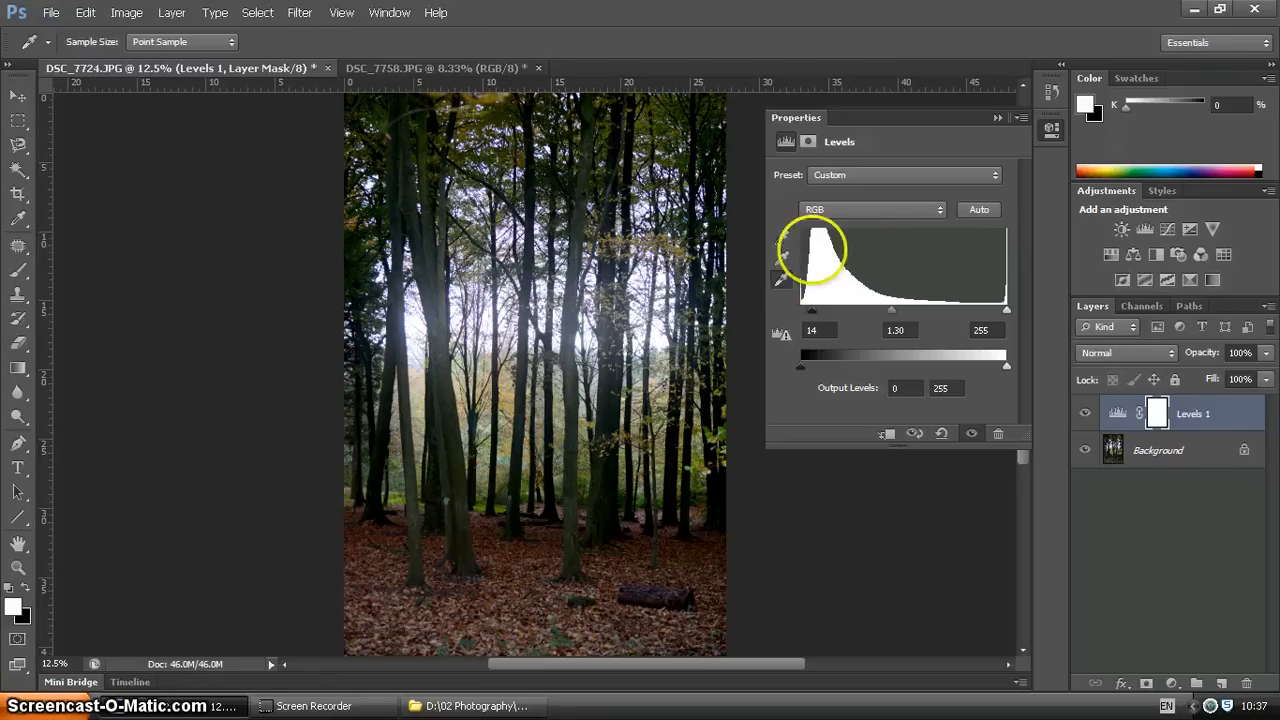
{"action": "left_click", "coordinate": [1000, 118]}
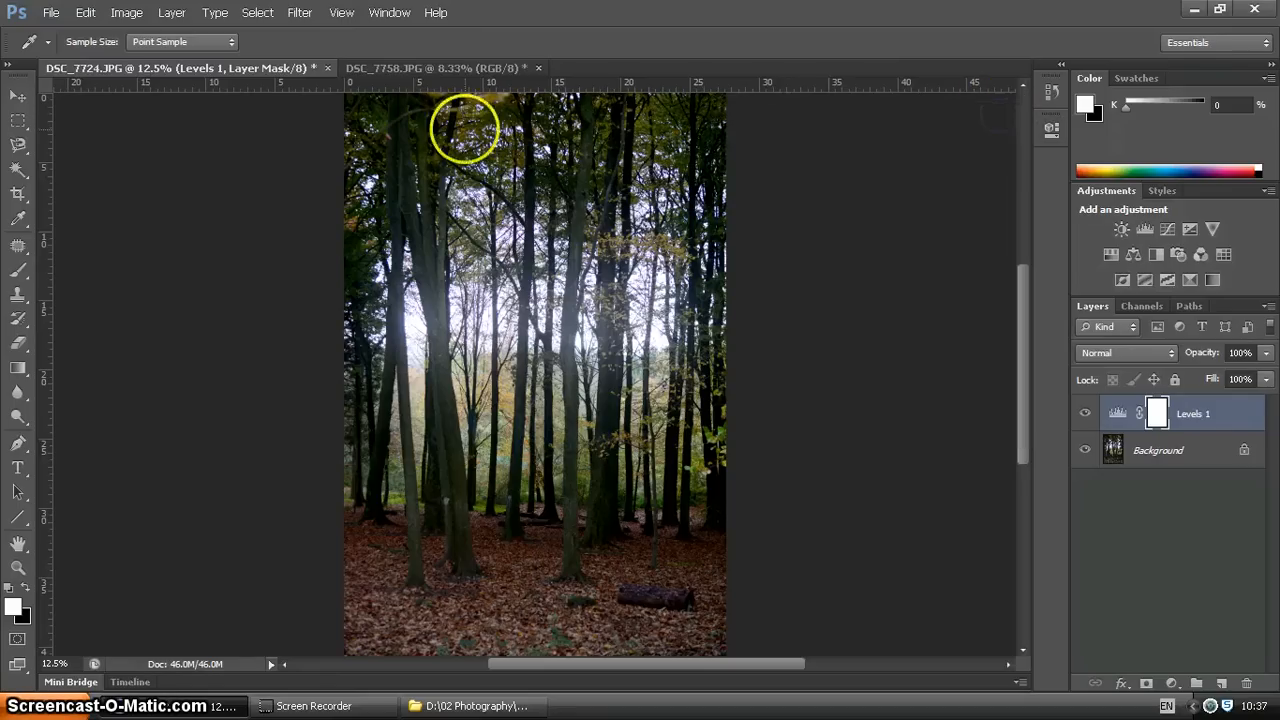
- Switch to DSC_7758.JPG, add a Levels adjustment layer, and set the white point by sampling the bright sky between the trees
{"action": "left_click", "coordinate": [435, 68]}
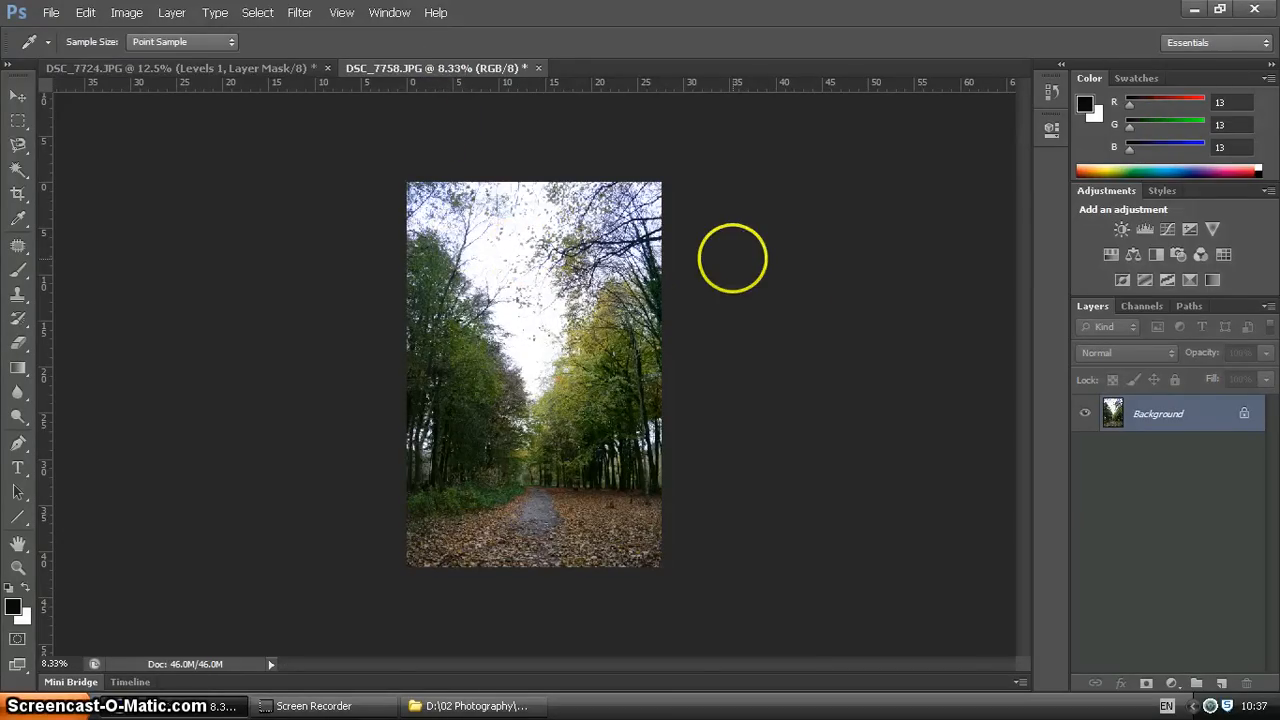
{"action": "left_click", "coordinate": [1146, 230]}
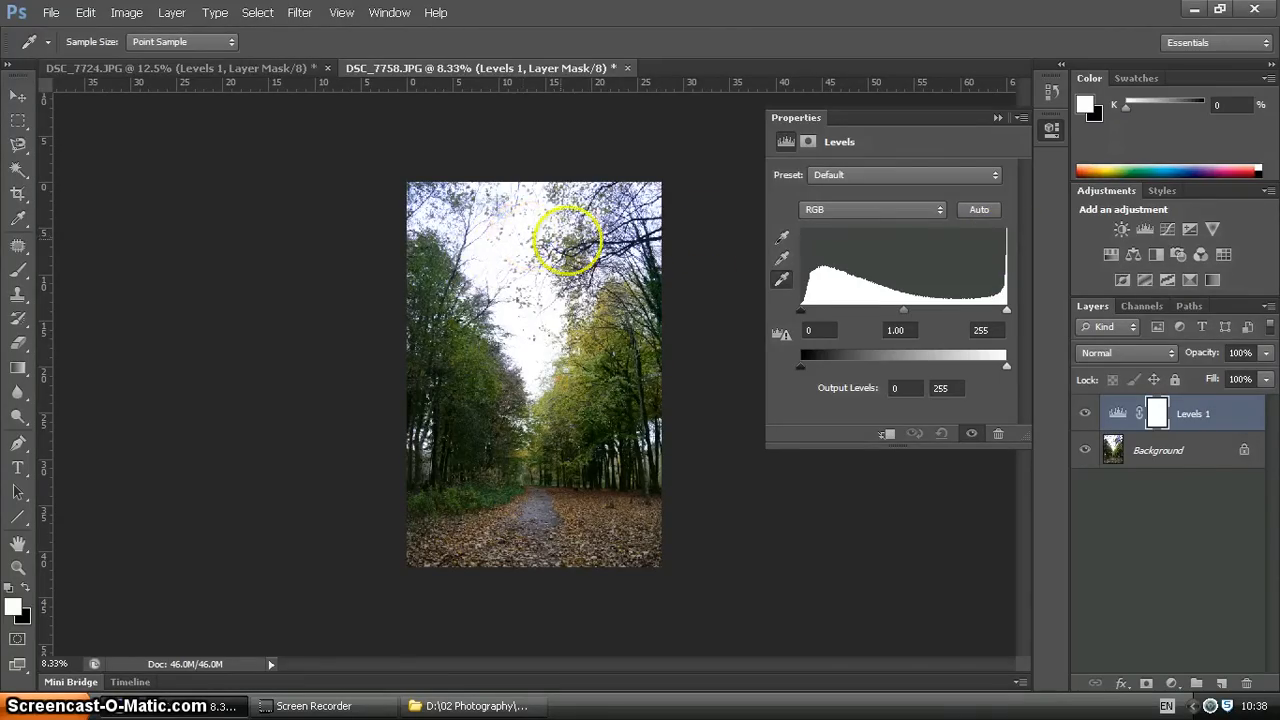
{"action": "left_click", "coordinate": [781, 280]}
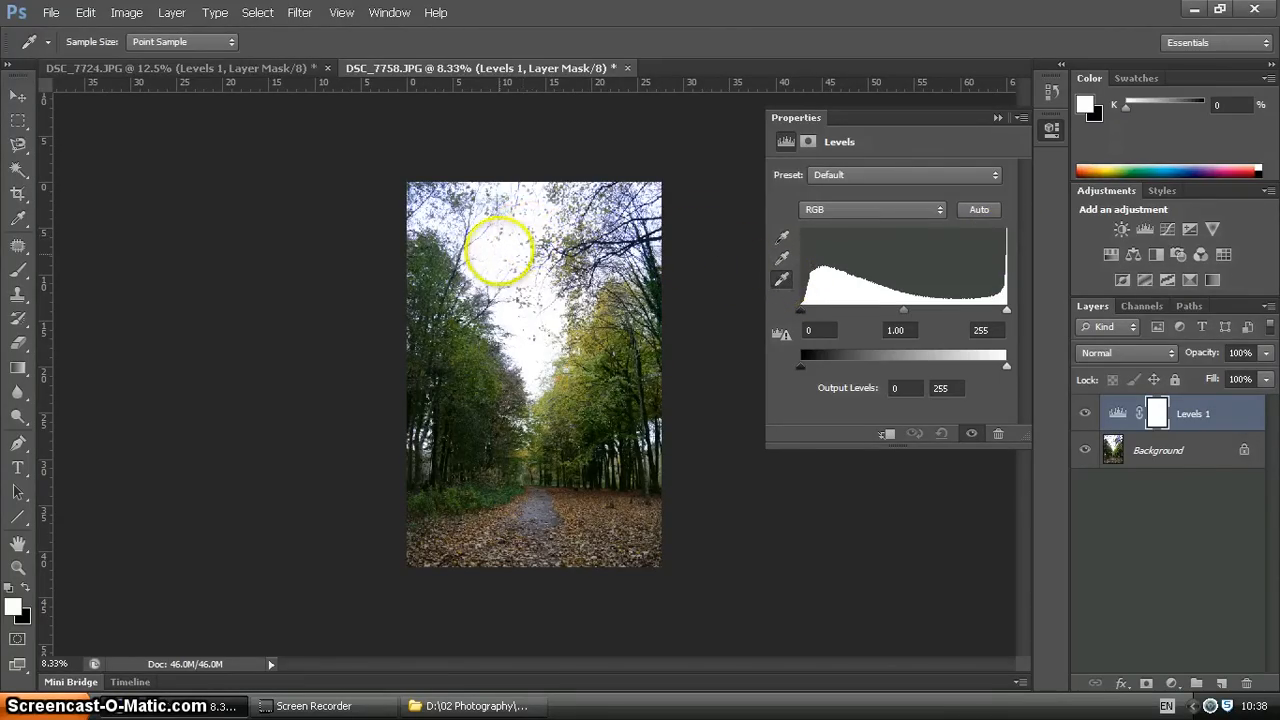
{"action": "left_click", "coordinate": [507, 249]}
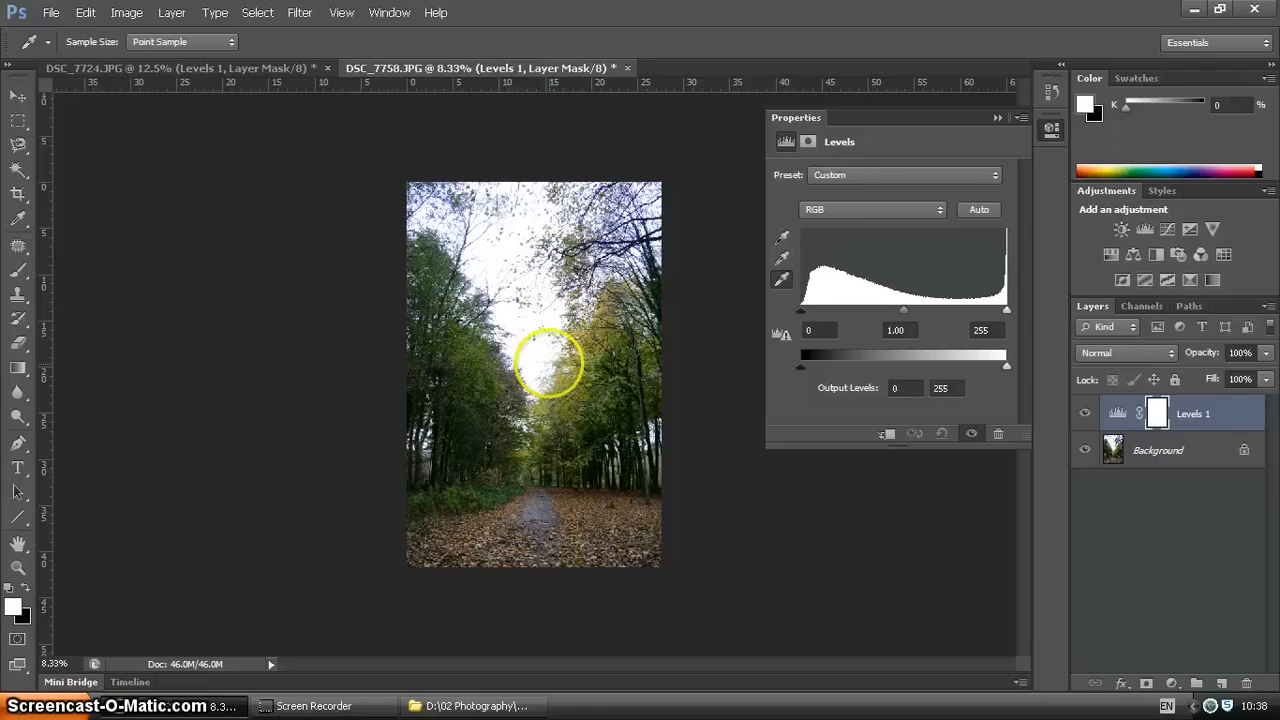
- Set the Levels black point by sampling a dark shadow at the photo's left edge, and compare with the adjustment layer hidden
{"action": "left_click", "coordinate": [782, 240]}
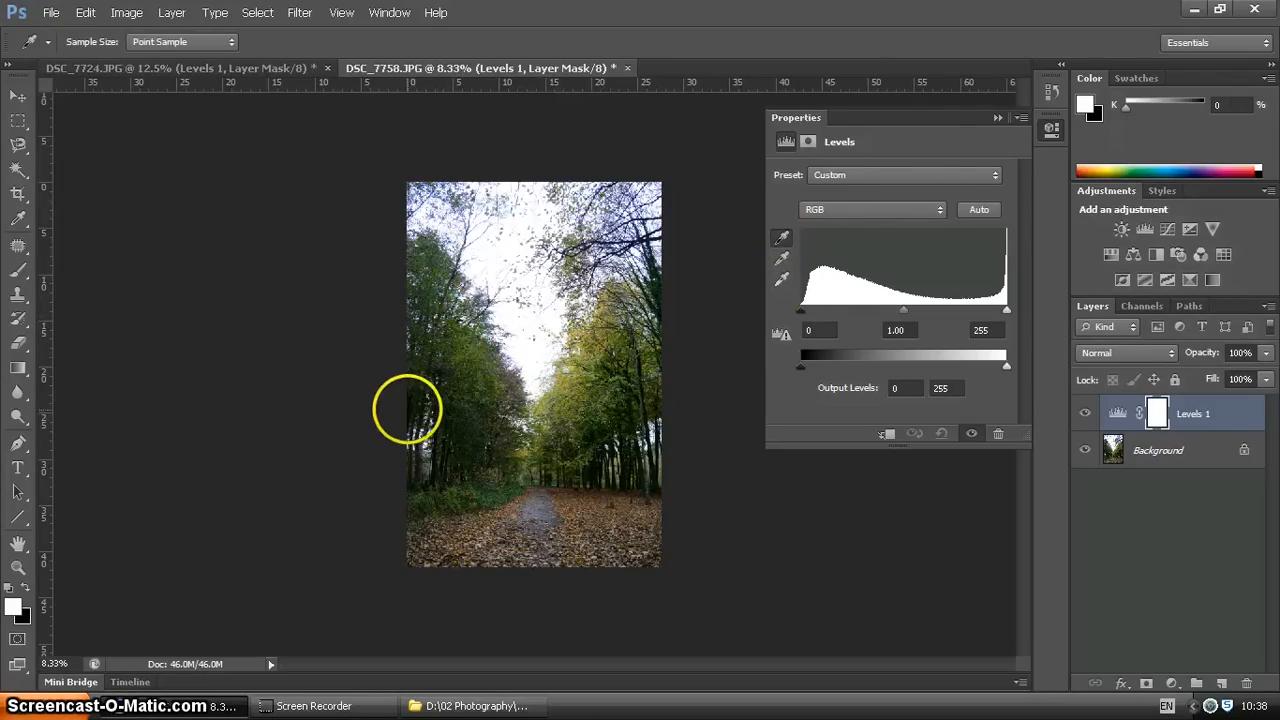
{"action": "left_click", "coordinate": [408, 407]}
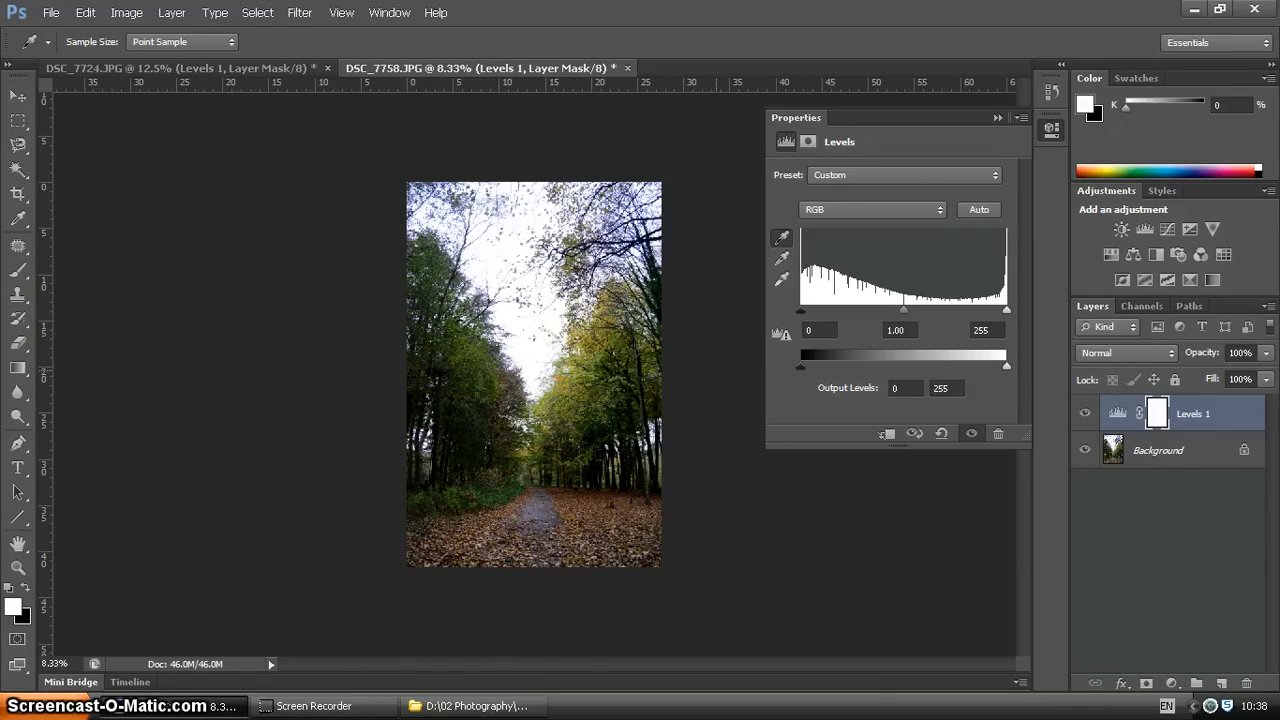
{"action": "left_click", "coordinate": [782, 280]}
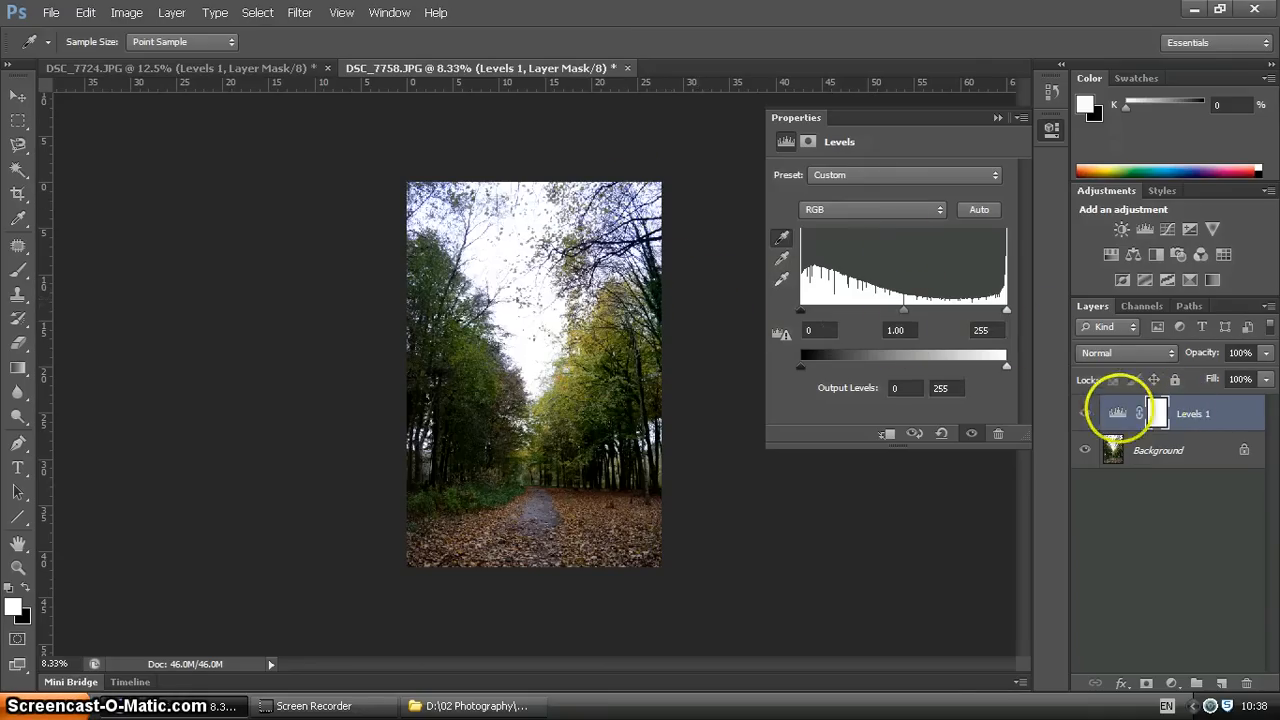
{"action": "left_click", "coordinate": [1087, 411]}
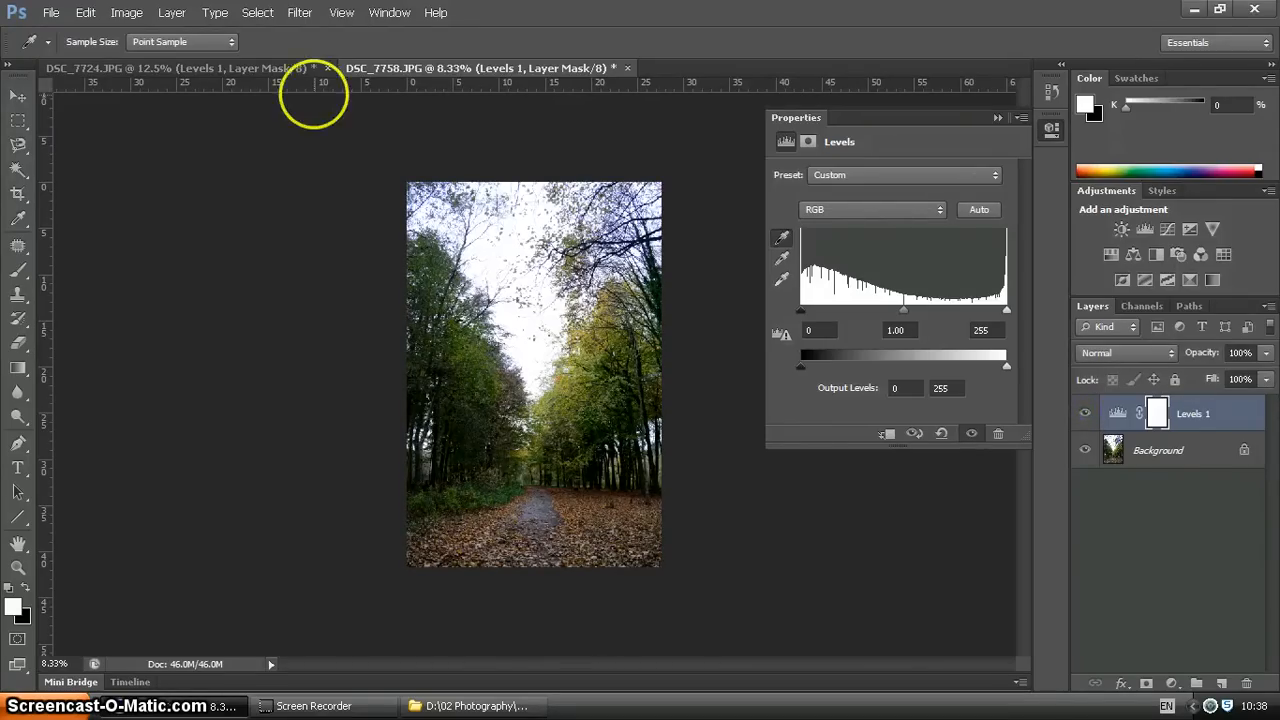
- Return to DSC_7724.JPG, compare the photo with and without its Levels layer, and collapse the adjustment's properties
{"action": "left_click", "coordinate": [206, 67]}
{"action": "key", "text": "v"}
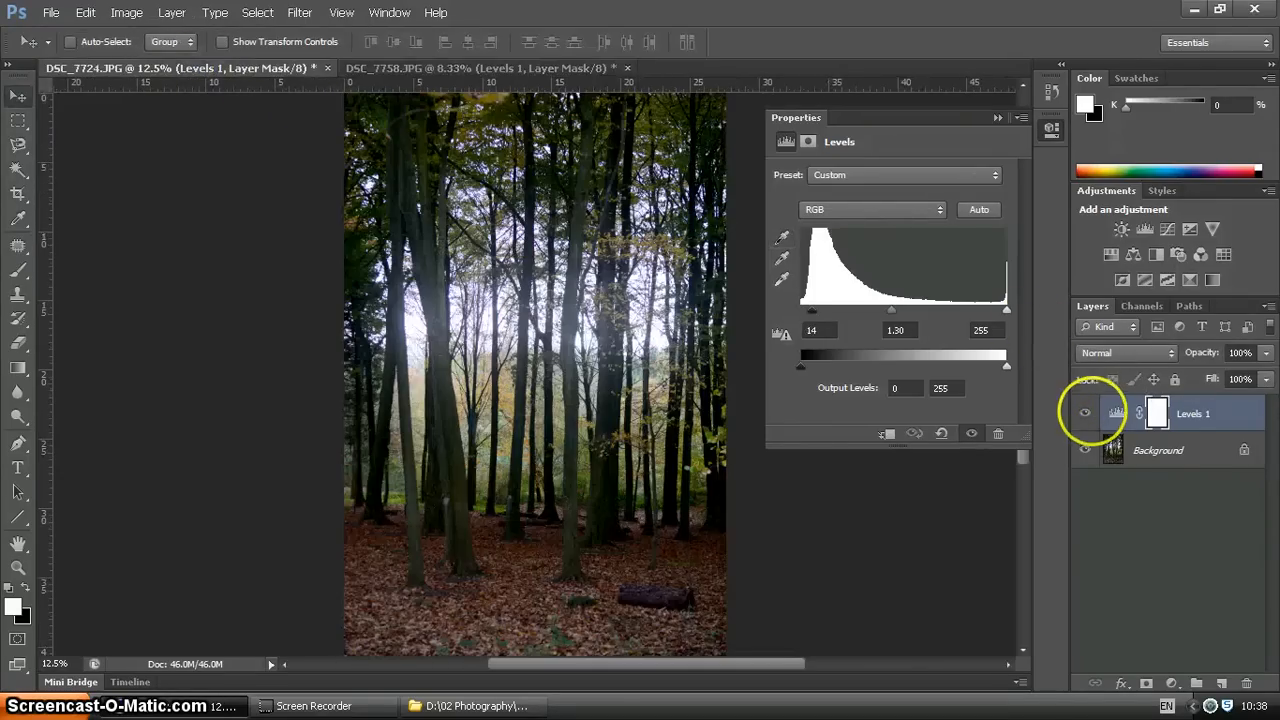
{"action": "left_click", "coordinate": [1085, 412]}
{"action": "left_click", "coordinate": [1085, 412]}
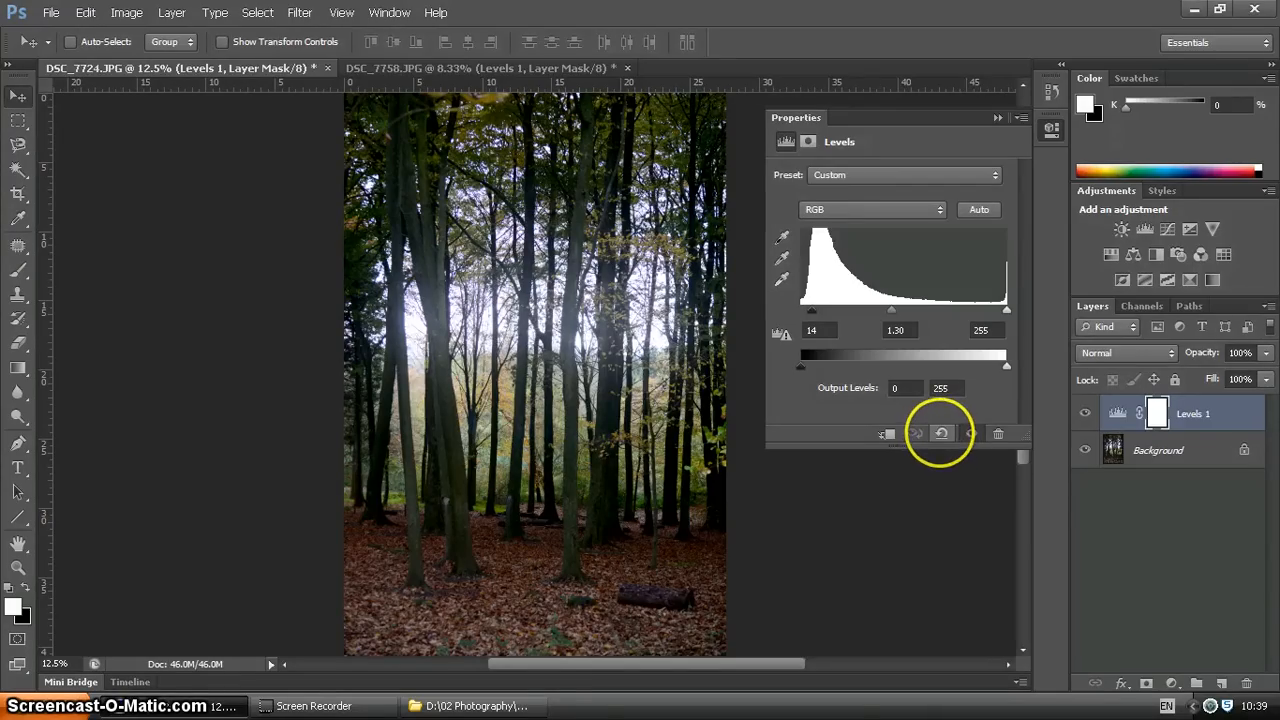
{"action": "left_click", "coordinate": [998, 119]}
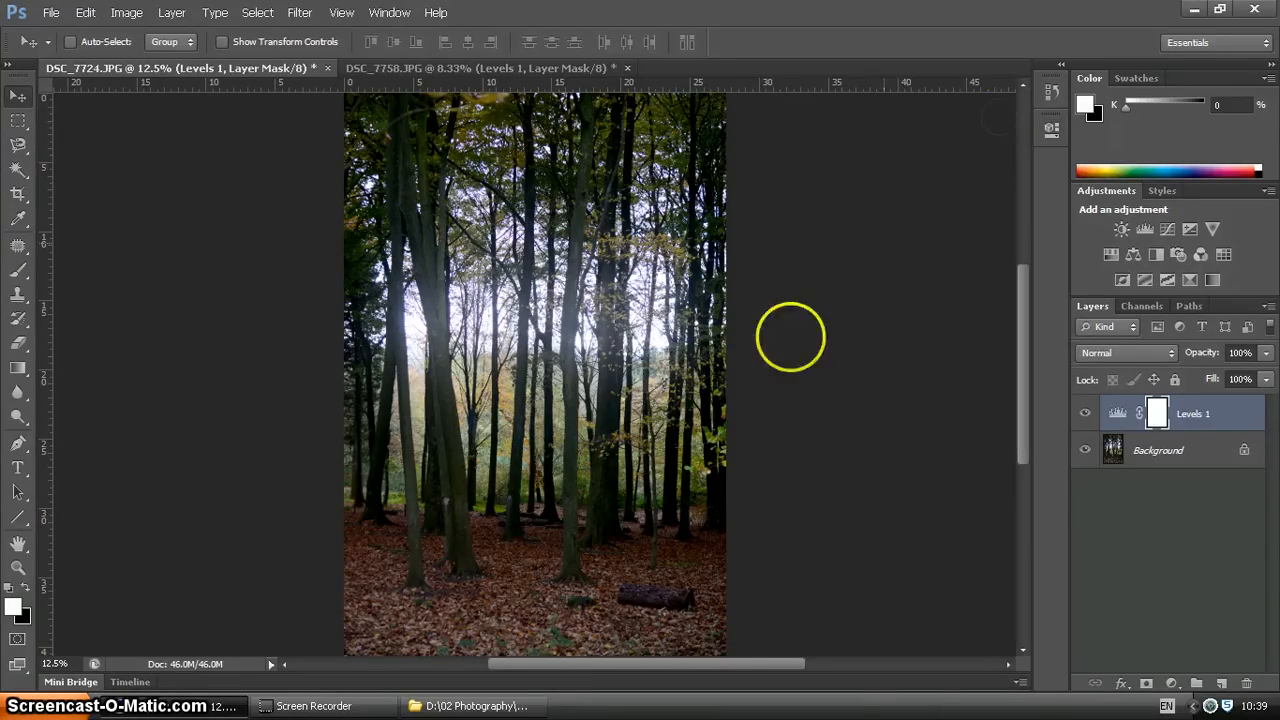